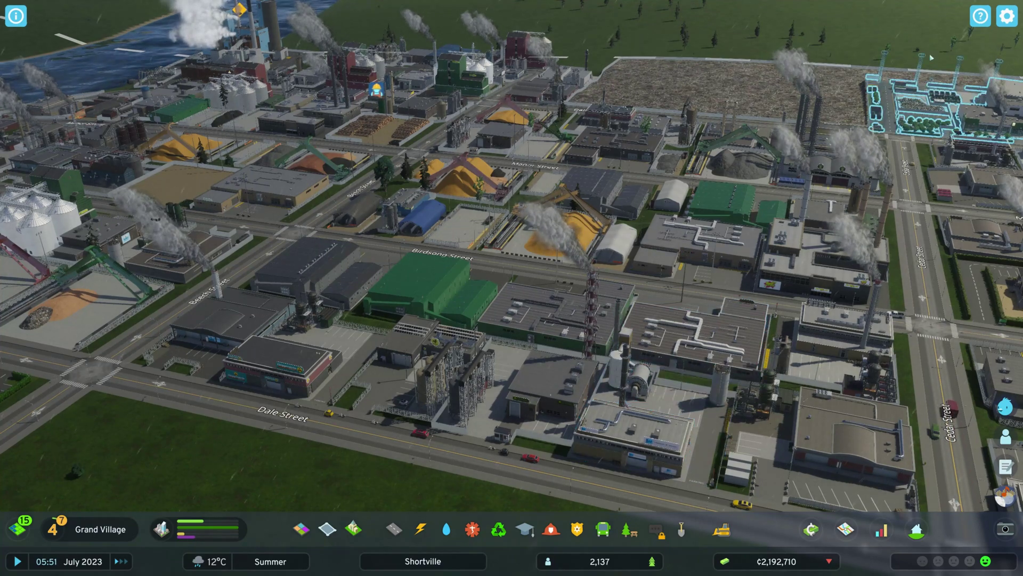
- Open the game options and set the Performance Preference to Balanced
key("Escape")
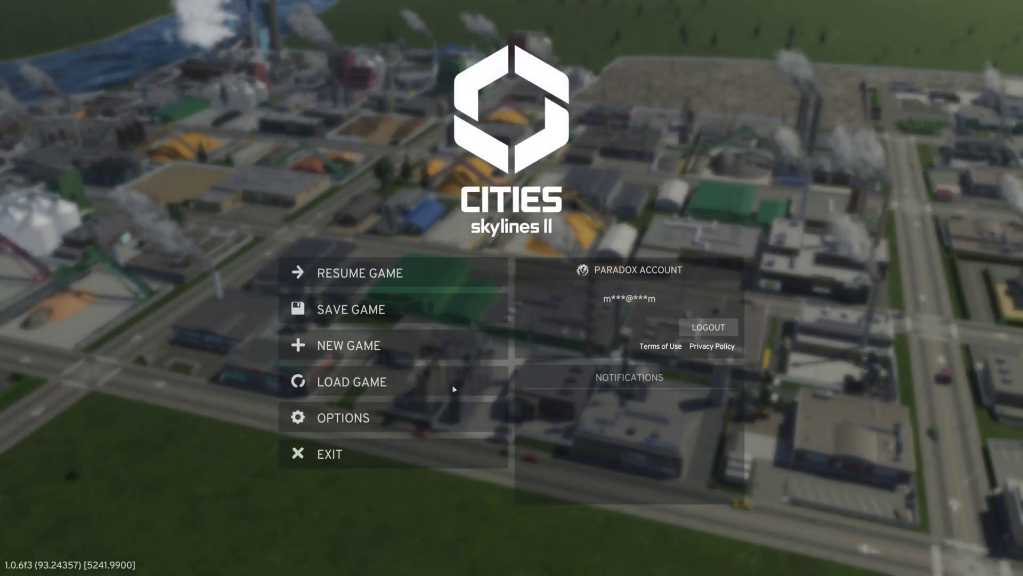
left_click(419, 413)
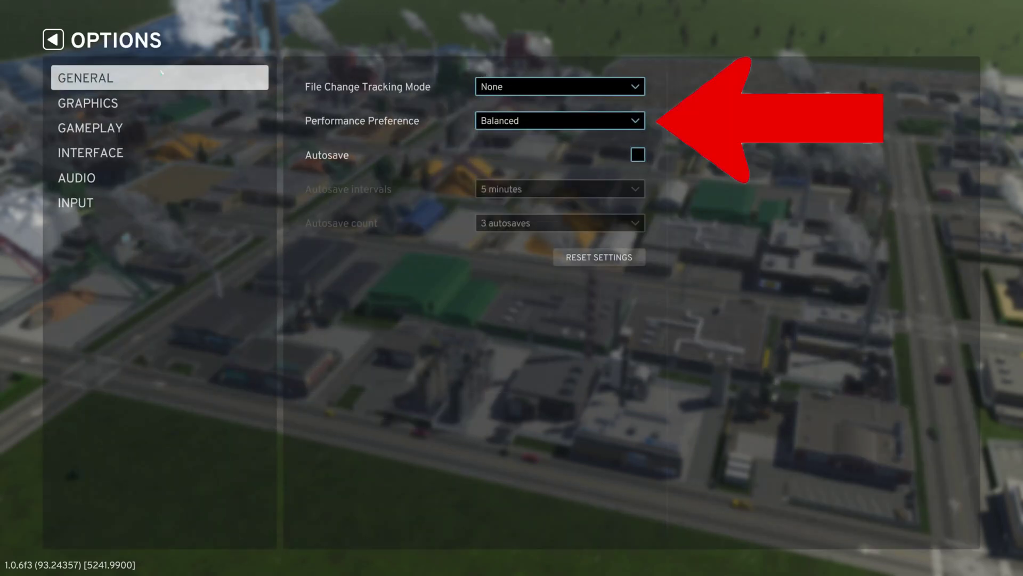
left_click(501, 123)
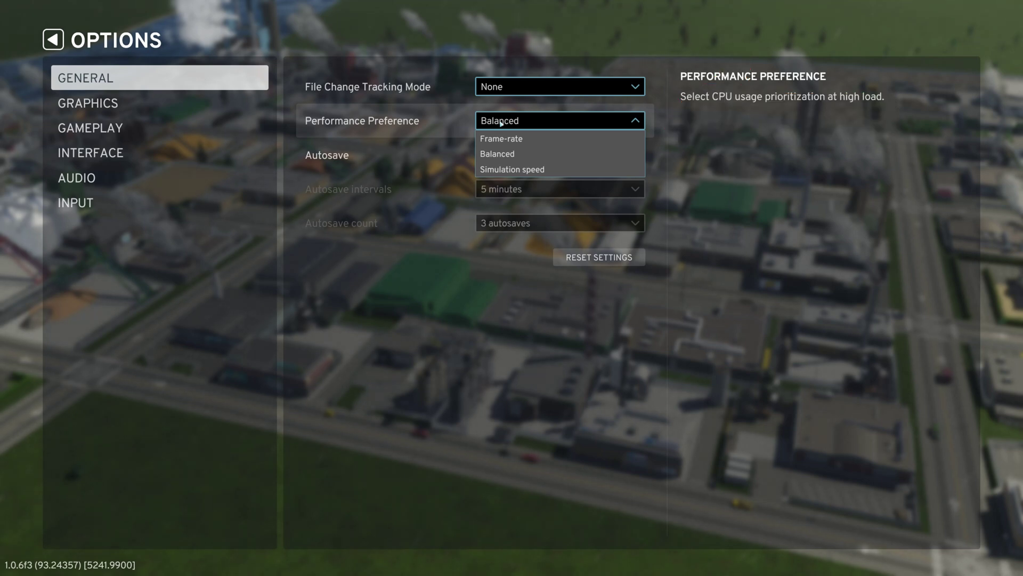
left_click(501, 154)
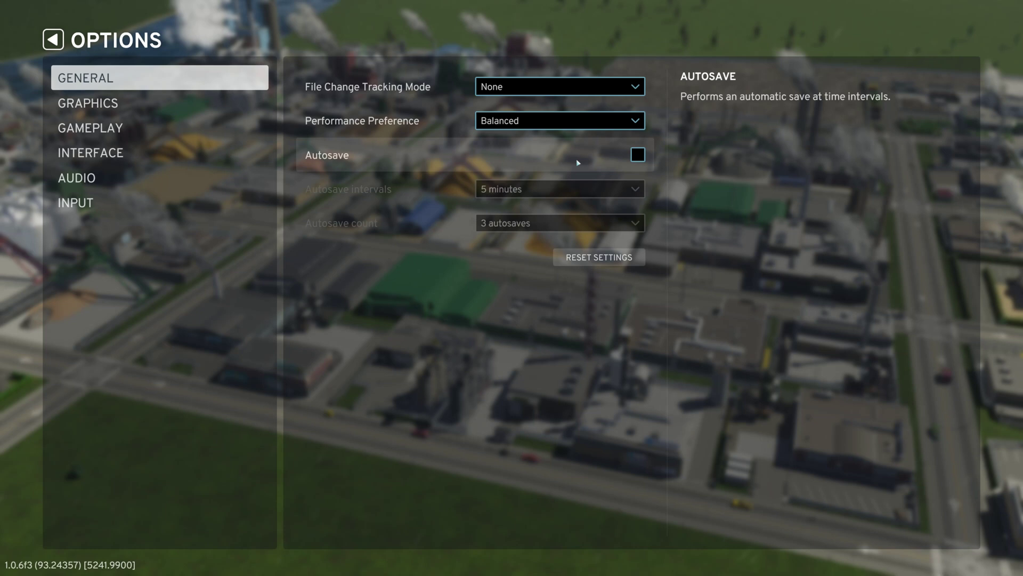
- Go to the graphics options and view the available screen resolutions
left_click(142, 103)
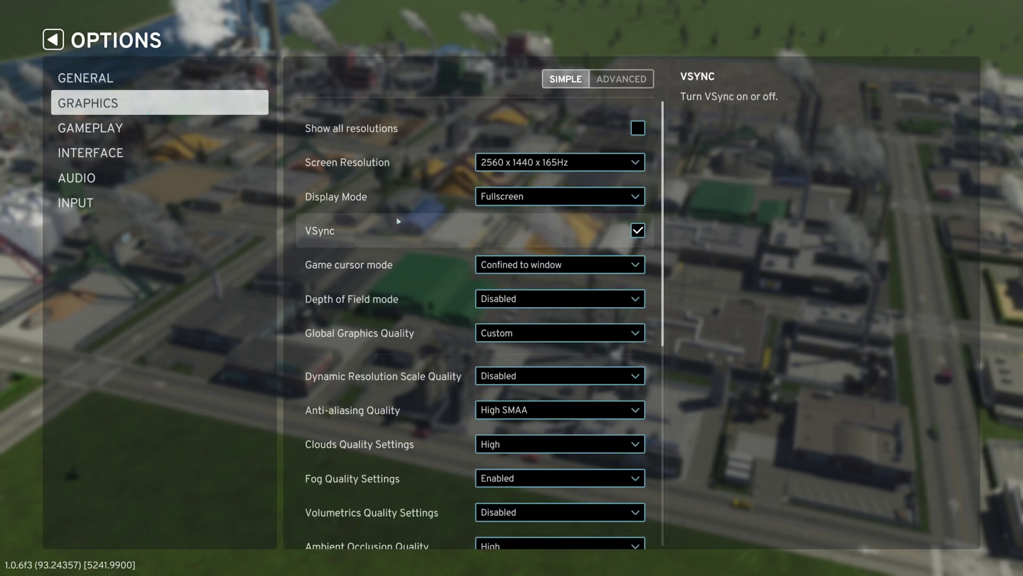
scroll(517, 229, "down", 1)
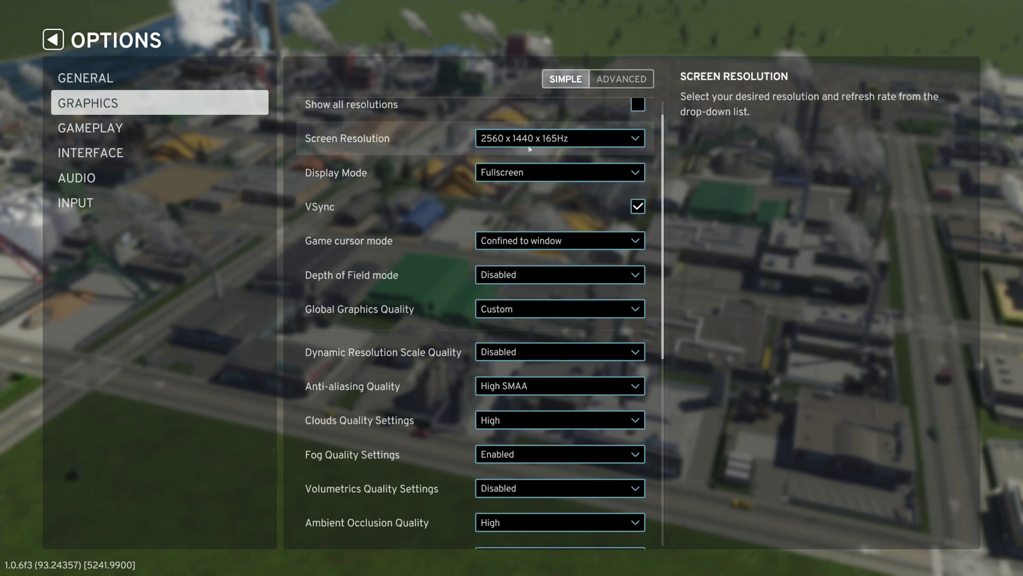
left_click(571, 148)
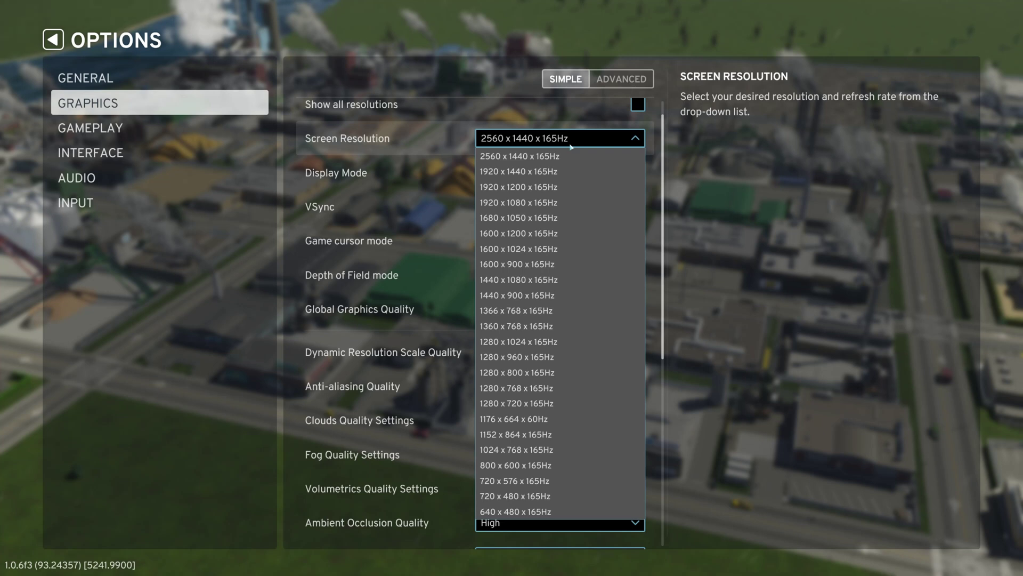
- Examine the choices available for Depth of Field mode and Dynamic Resolution Scale Quality
scroll(572, 120, "down", 1)
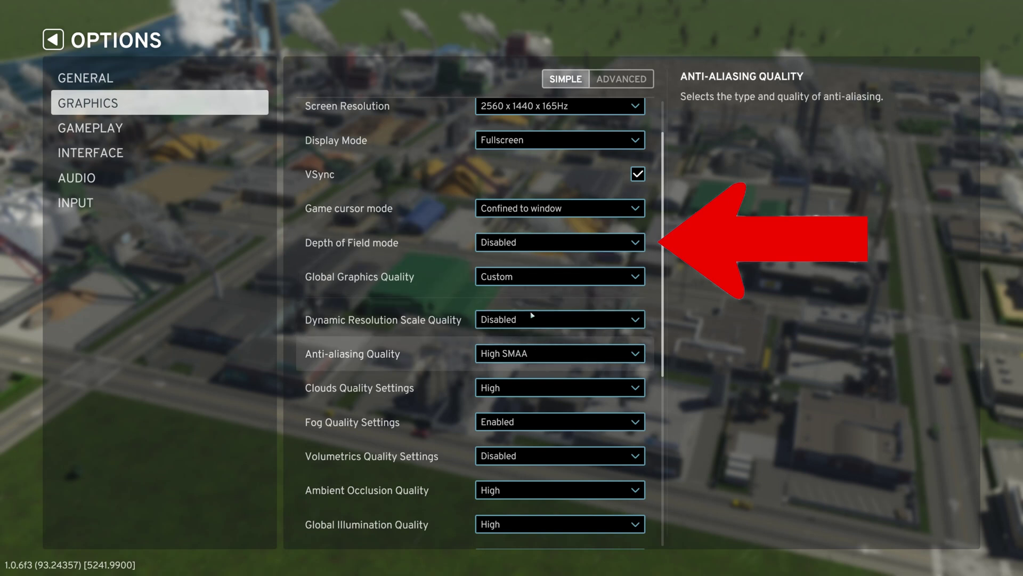
scroll(508, 314, "down", 1)
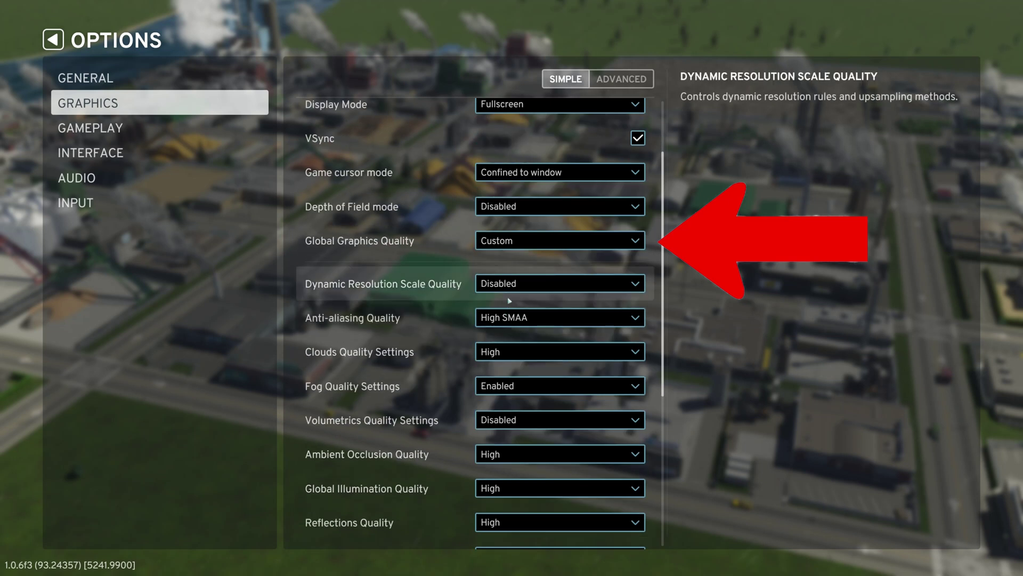
left_click(516, 209)
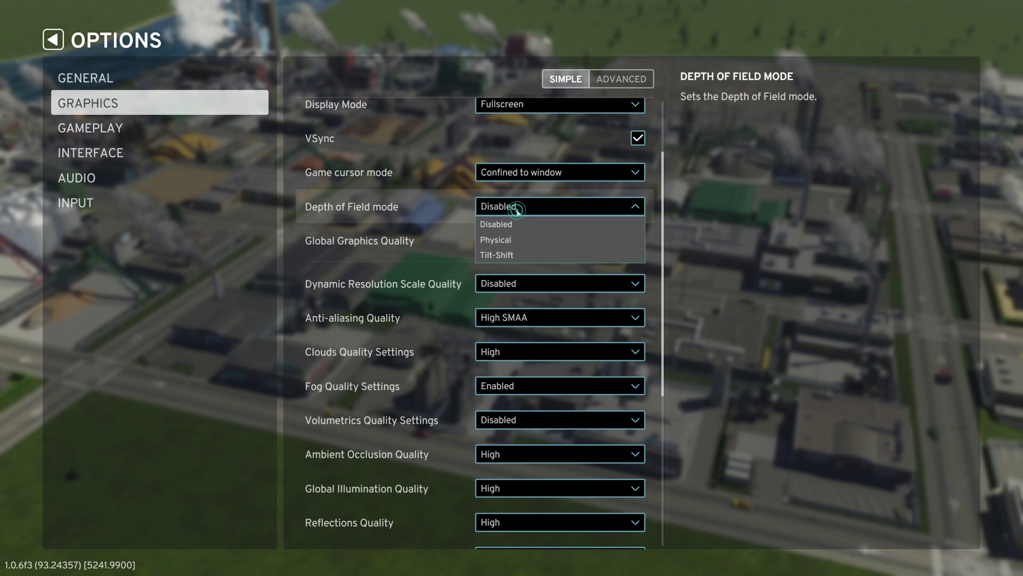
left_click(517, 211)
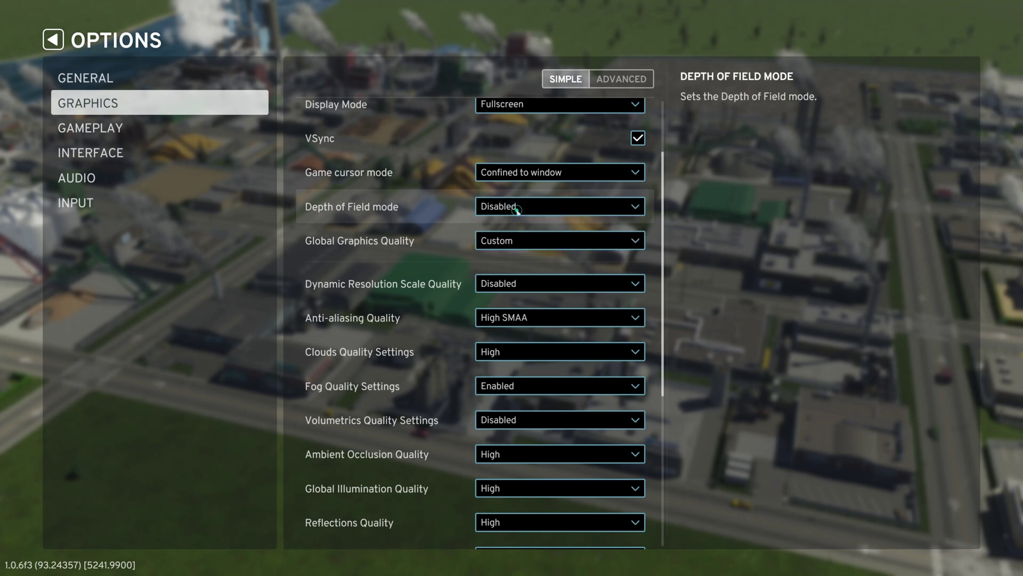
left_click(494, 290)
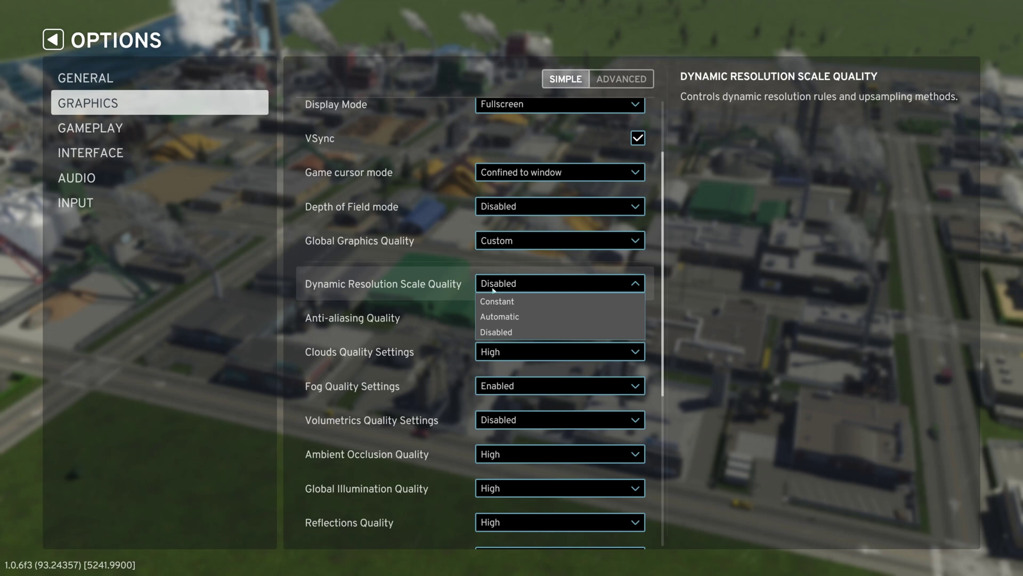
left_click(273, 283)
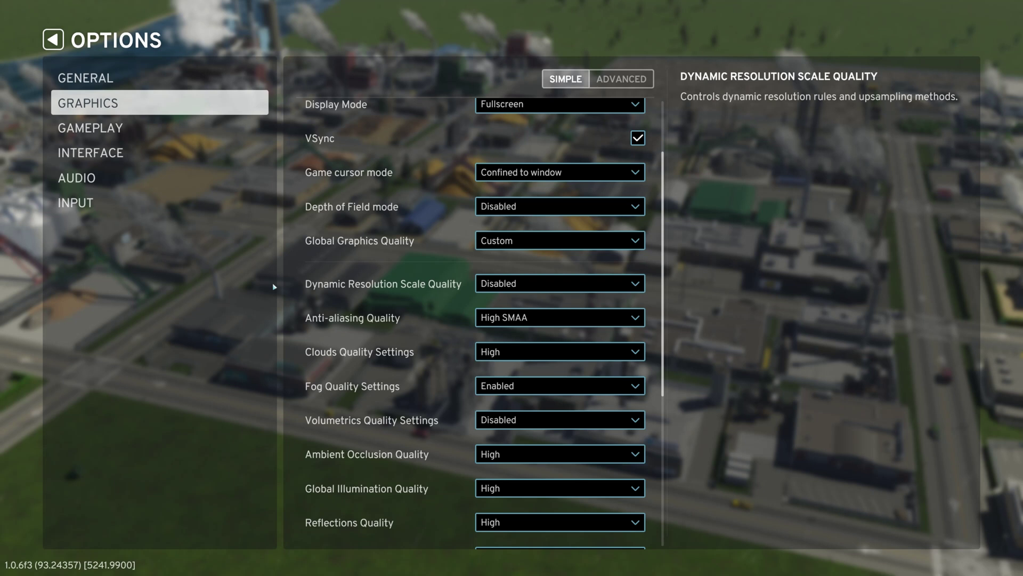
- Set the Fog Quality Settings to Disabled
scroll(353, 310, "down", 3)
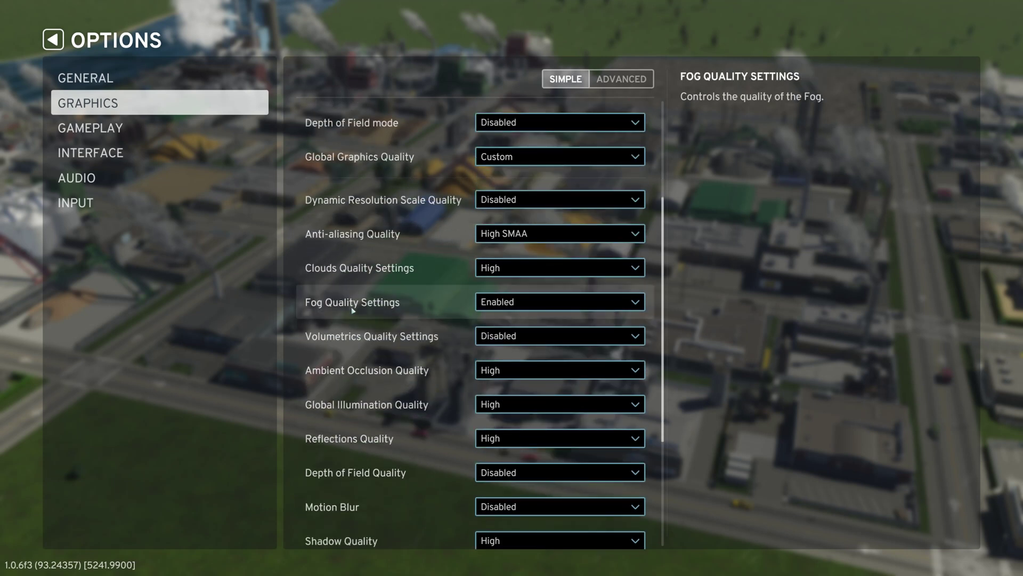
left_click(547, 303)
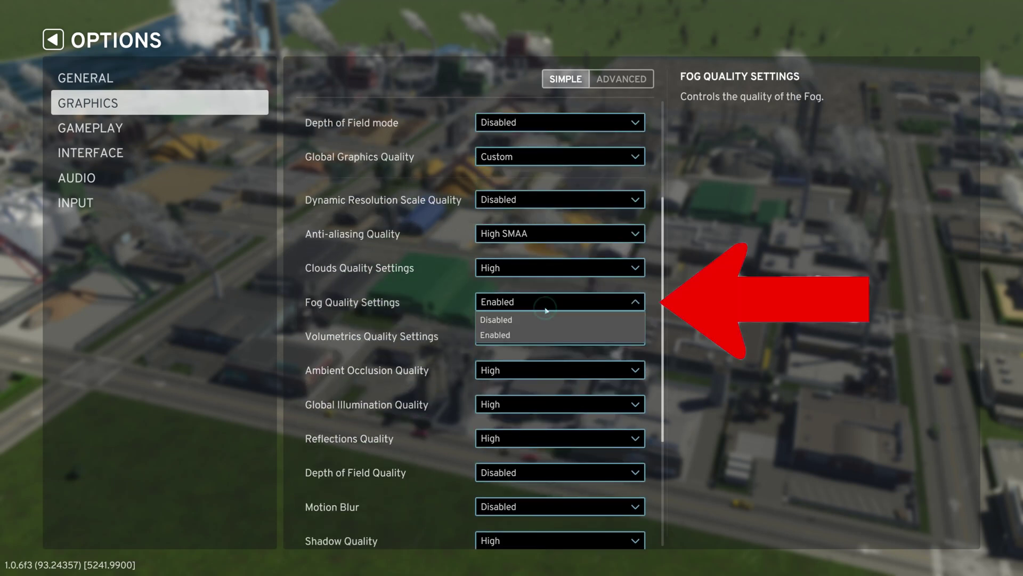
left_click(531, 321)
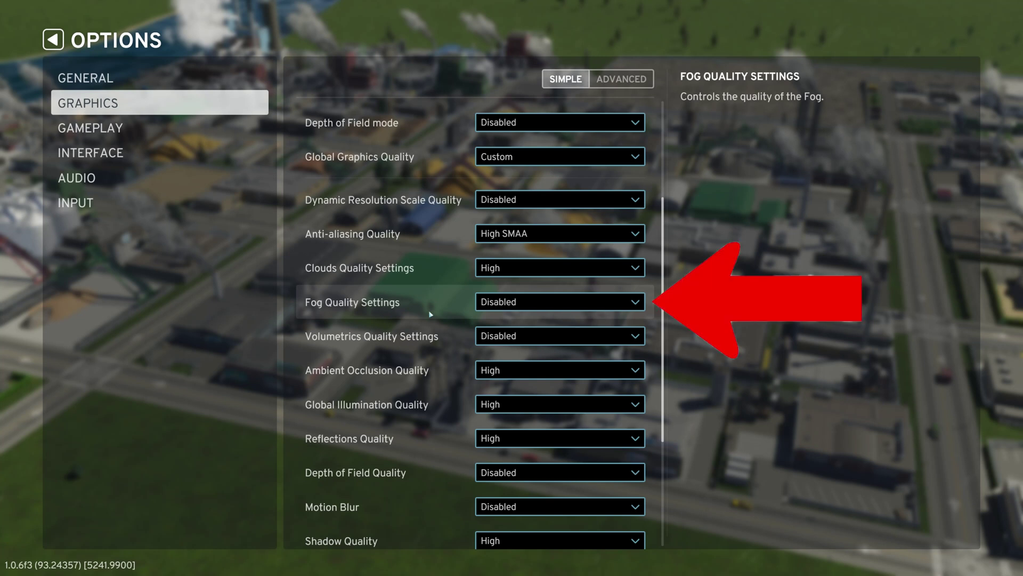
- Check the Volumetrics Quality Settings and examine the choices available for Motion Blur
scroll(427, 313, "down", 1)
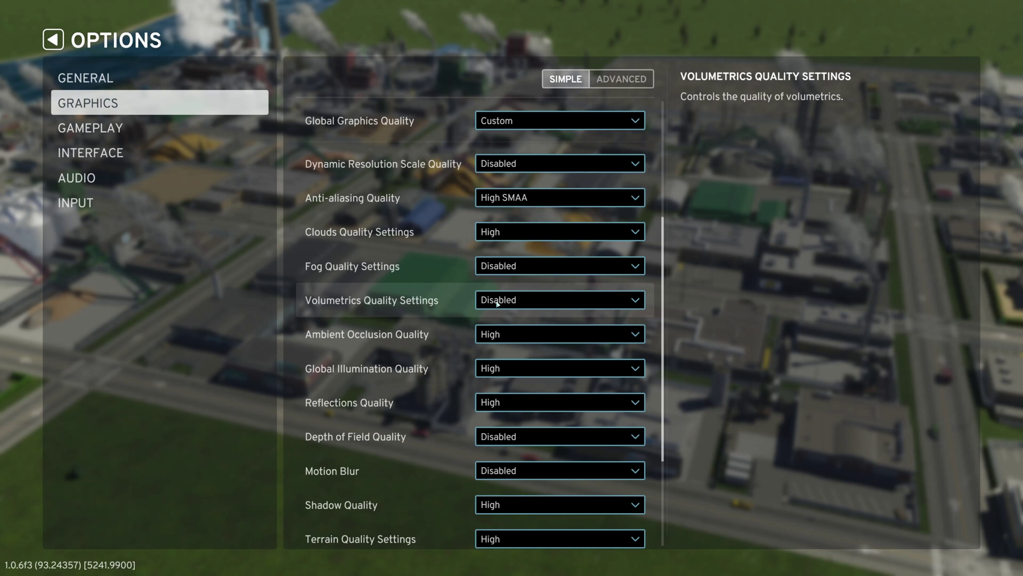
scroll(351, 357, "down", 3)
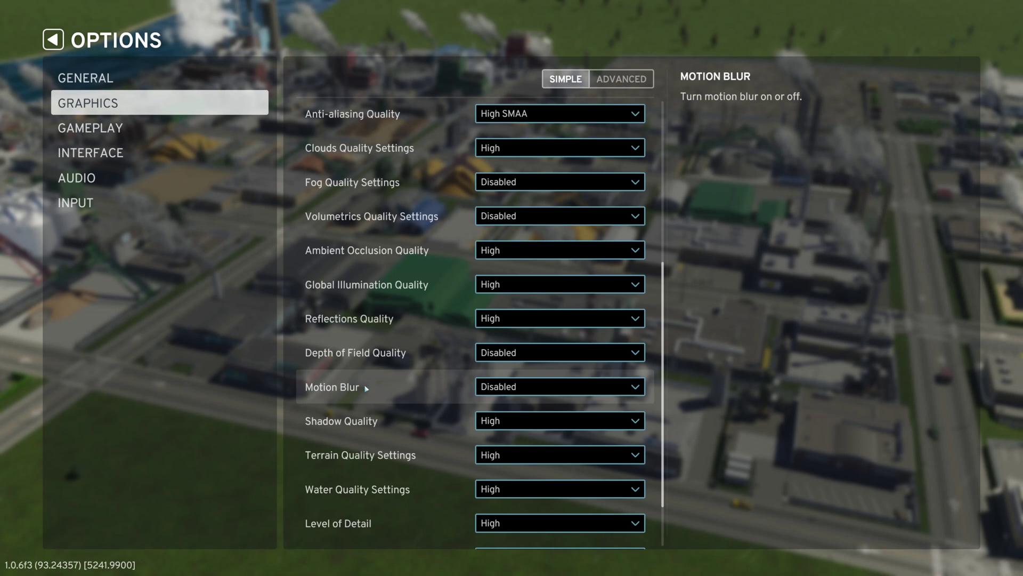
left_click(532, 389)
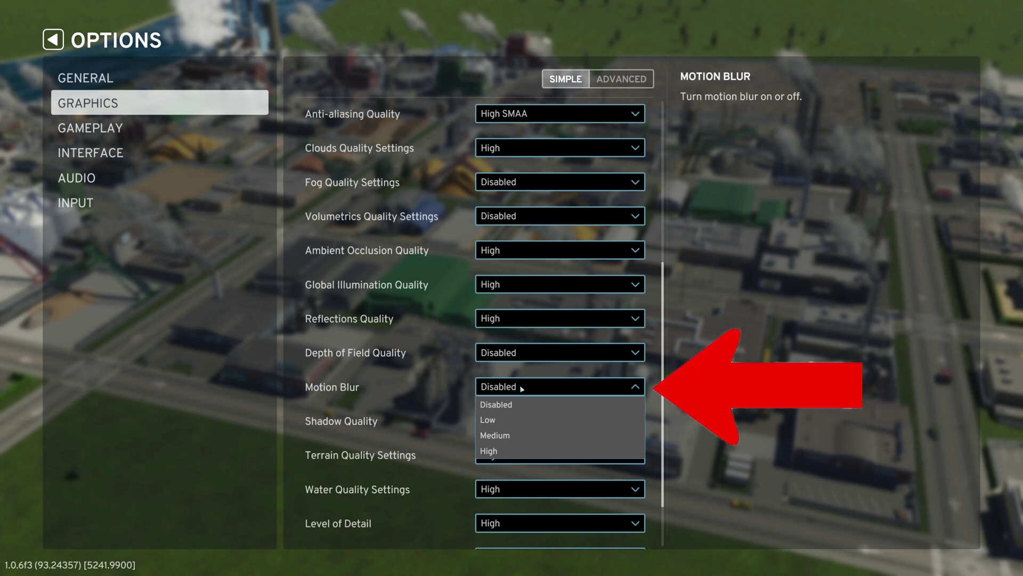
key("Escape")
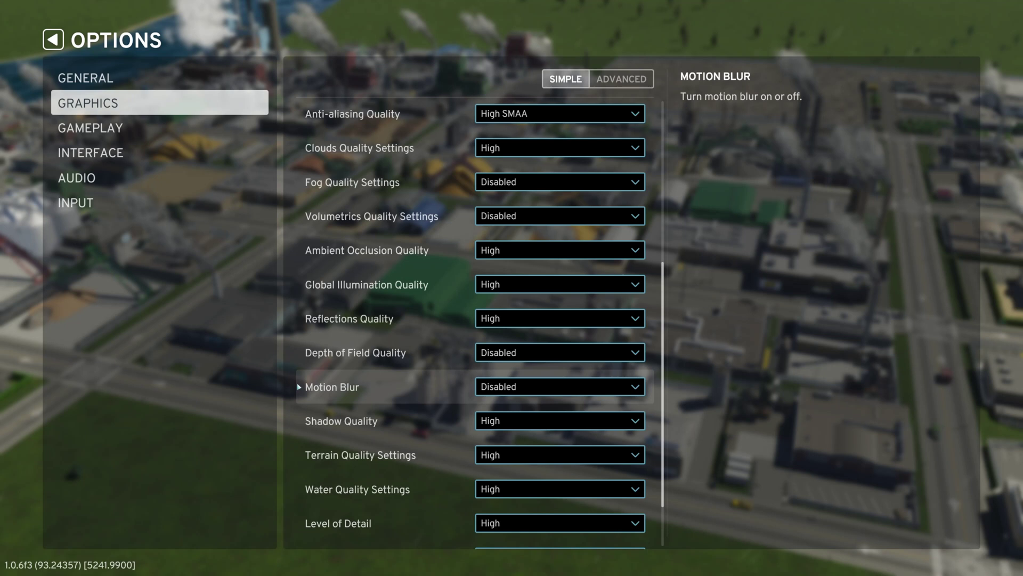
- Review the remaining graphics quality settings through Texture Quality, examining the Water Quality choices and the Animation Quality setting
scroll(299, 387, "down", 1)
scroll(299, 387, "up", 5)
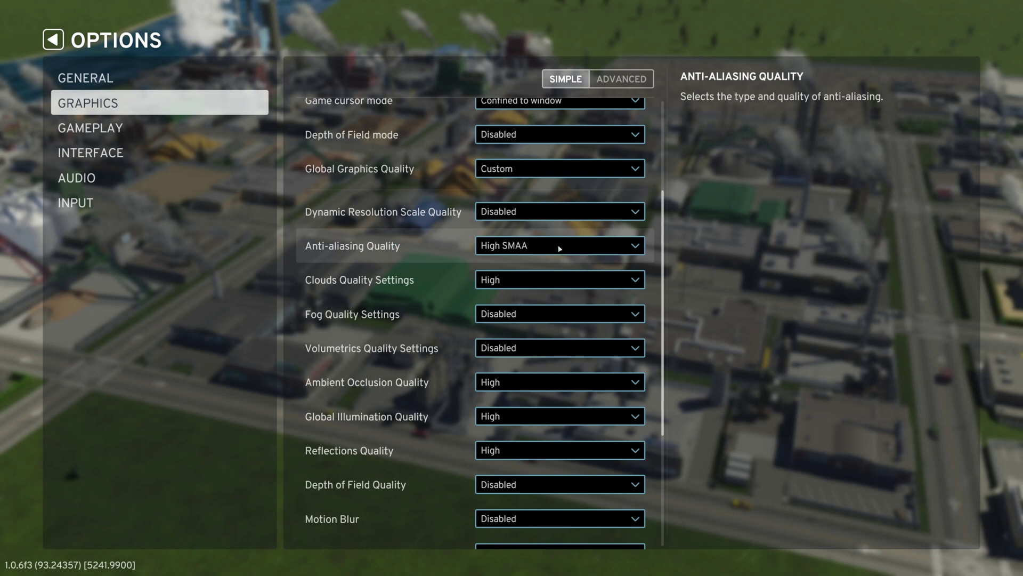
scroll(398, 272, "down", 1)
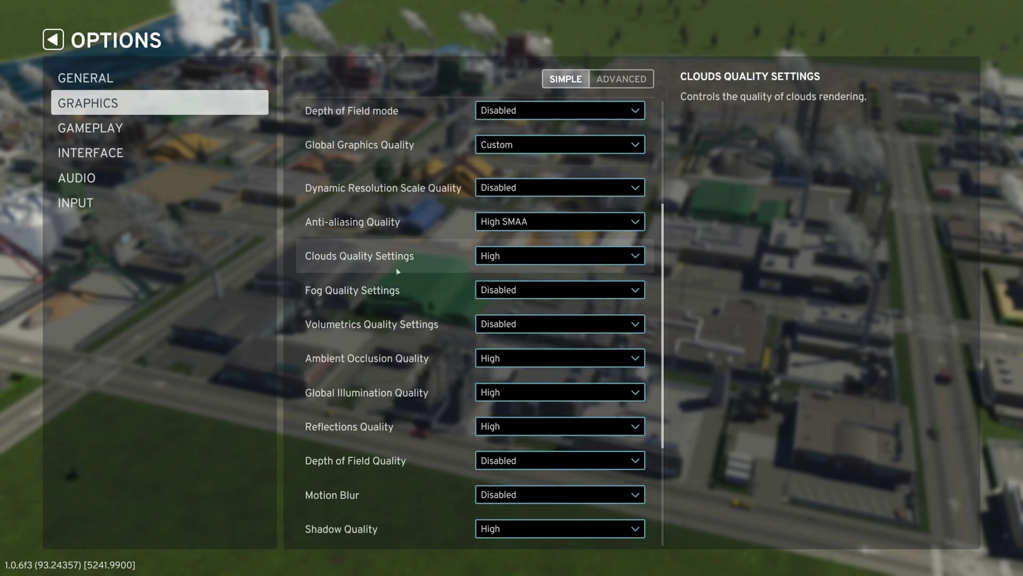
scroll(394, 400, "down", 1)
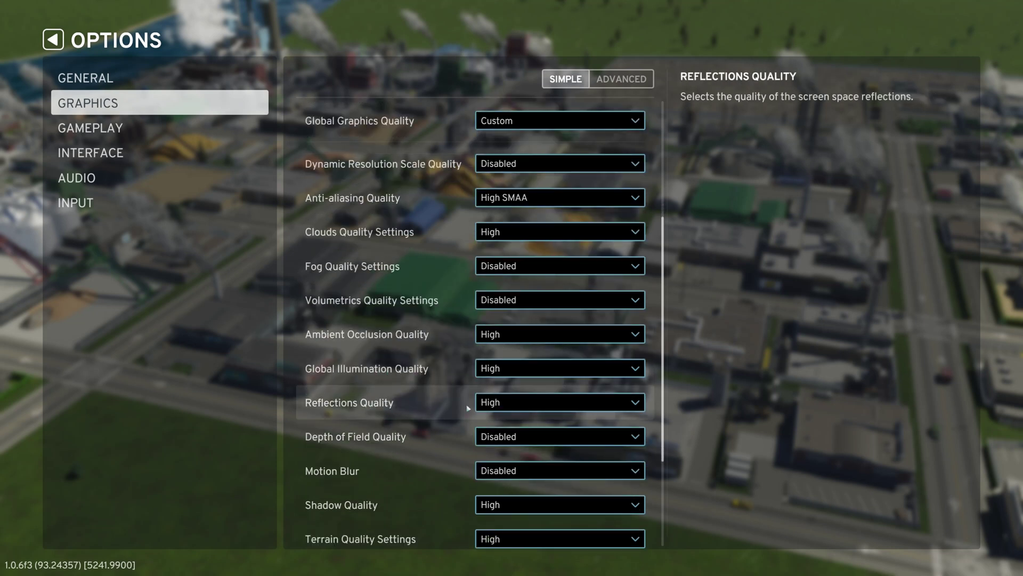
scroll(459, 409, "down", 4)
scroll(401, 428, "down", 2)
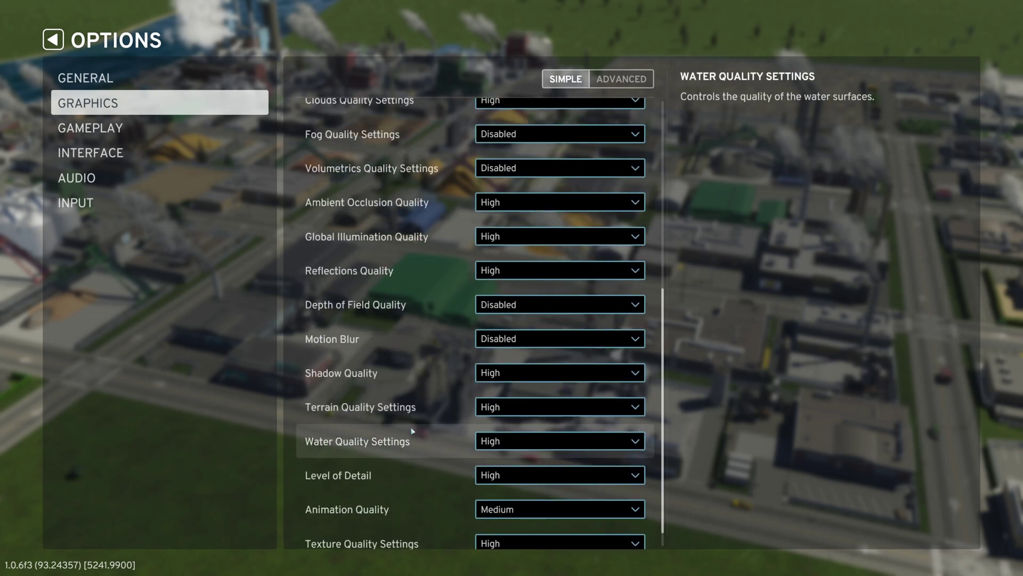
left_click(489, 442)
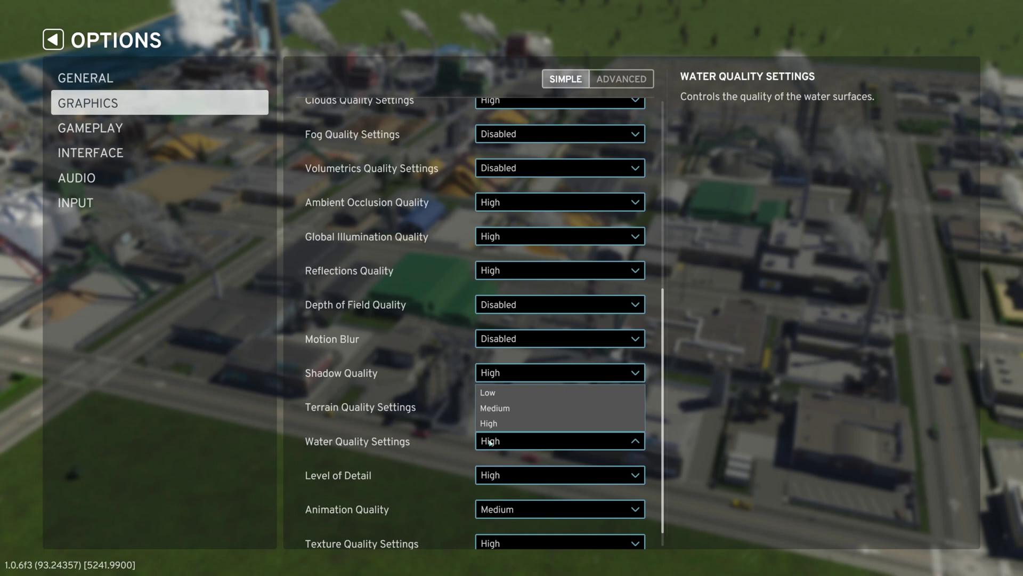
left_click(490, 442)
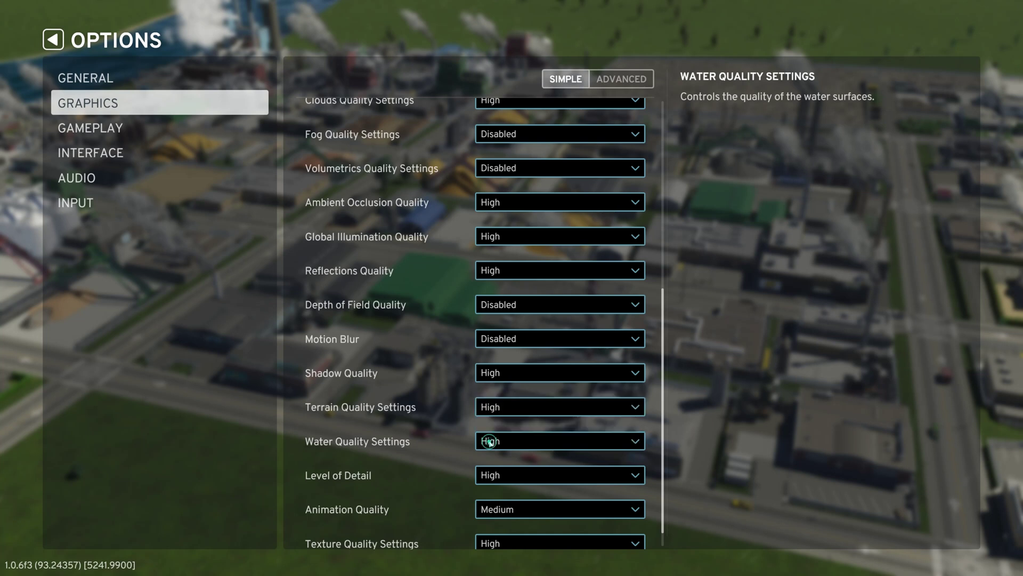
scroll(476, 445, "down", 1)
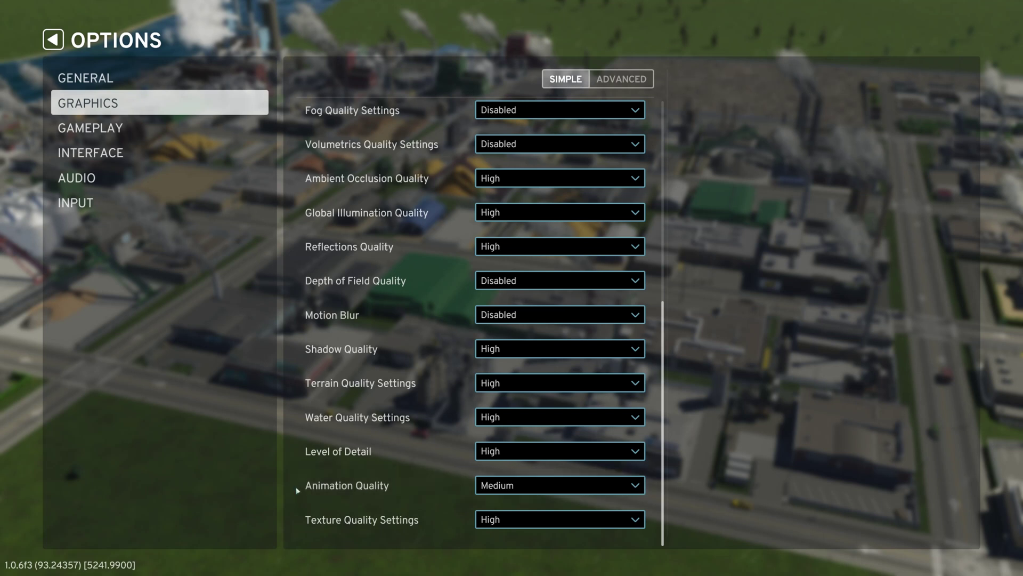
left_click(496, 486)
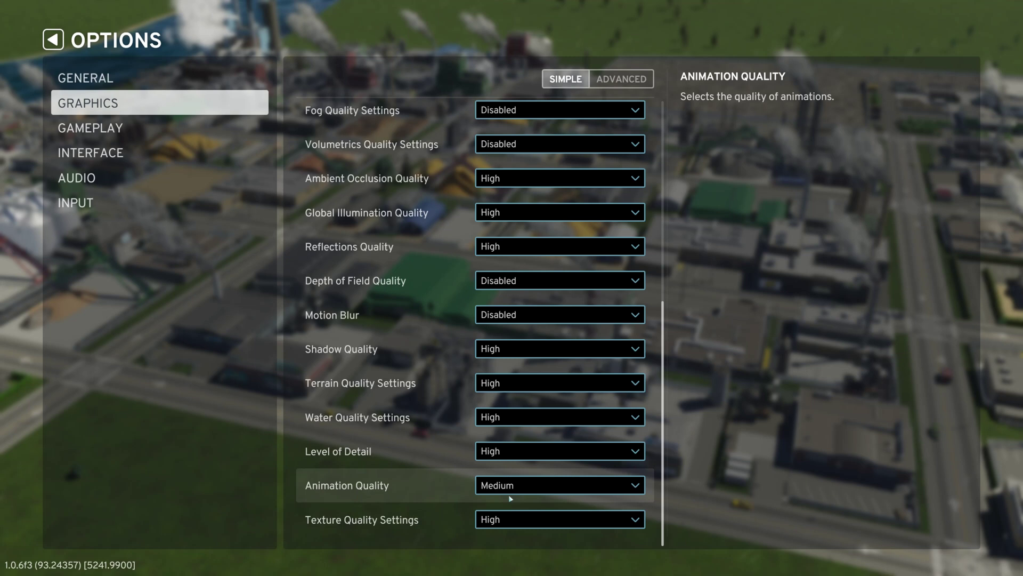
- Leave the options and resume the game
scroll(511, 498, "up", 5)
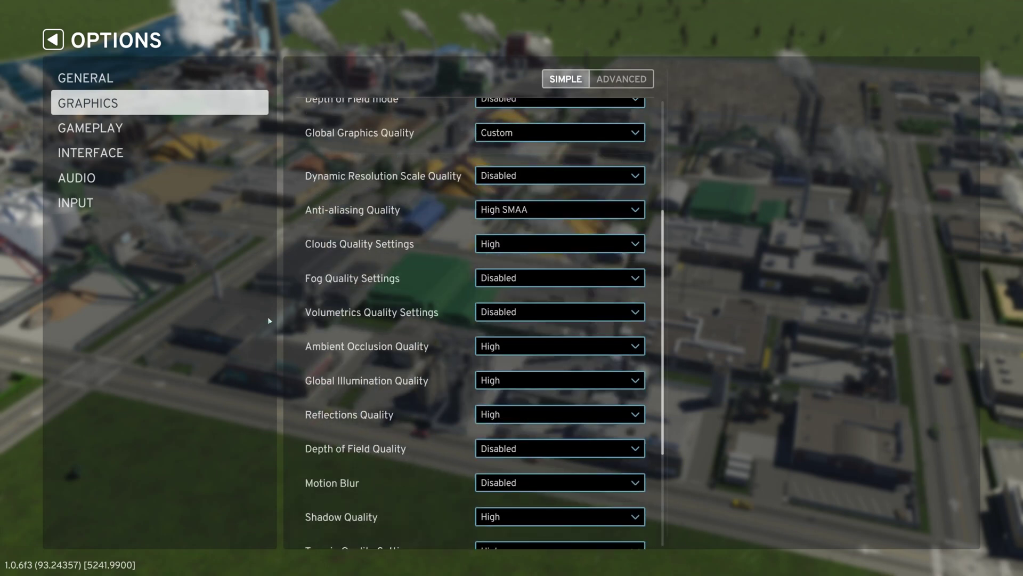
scroll(403, 364, "up", 3)
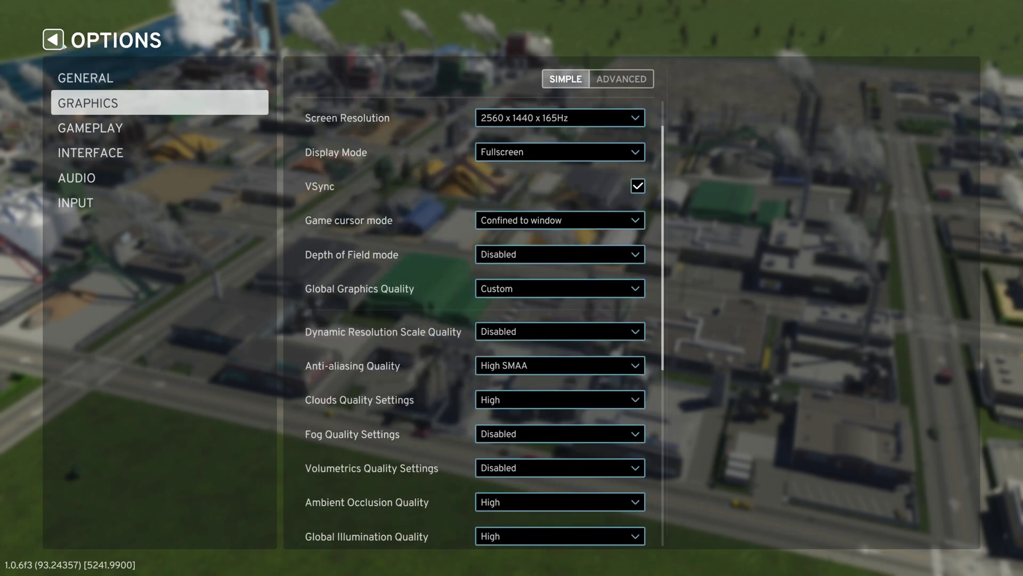
left_click(61, 45)
left_click(366, 271)
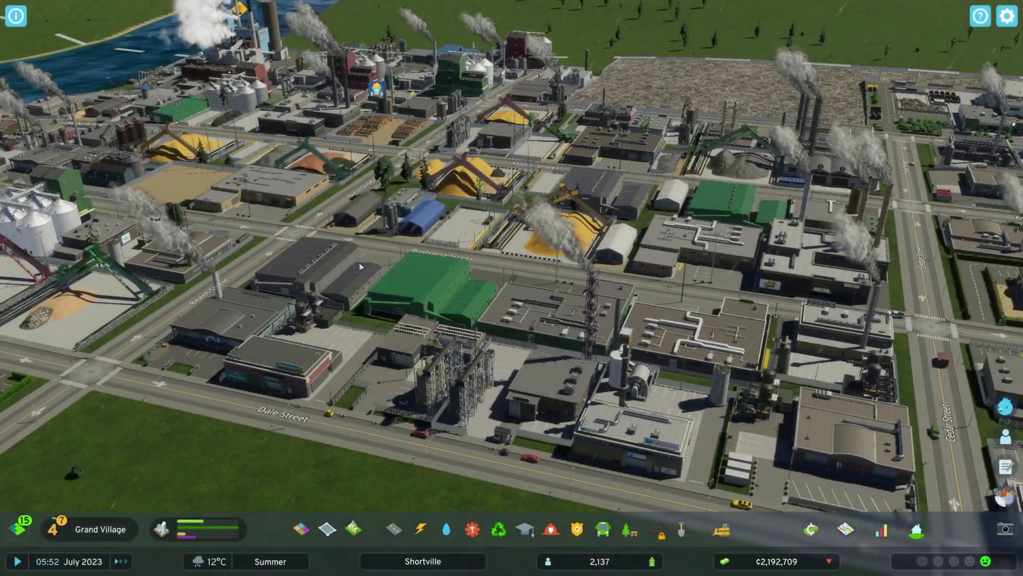
- Survey the city from the industrial district out to an overview of all its neighbourhoods
left_click_drag(361, 267, 397, 247)
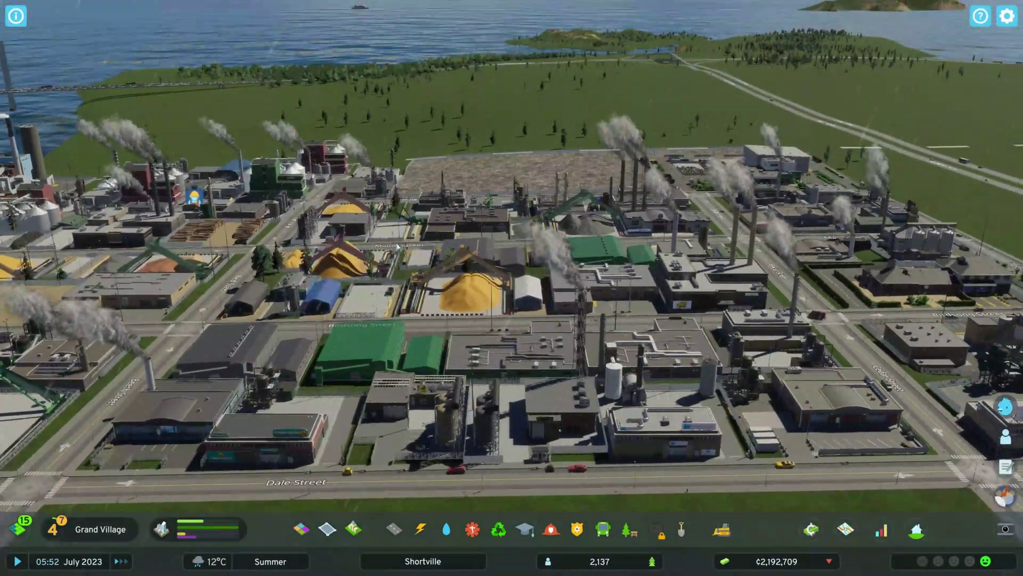
left_click_drag(426, 383, 161, 403)
scroll(161, 404, "down", 5)
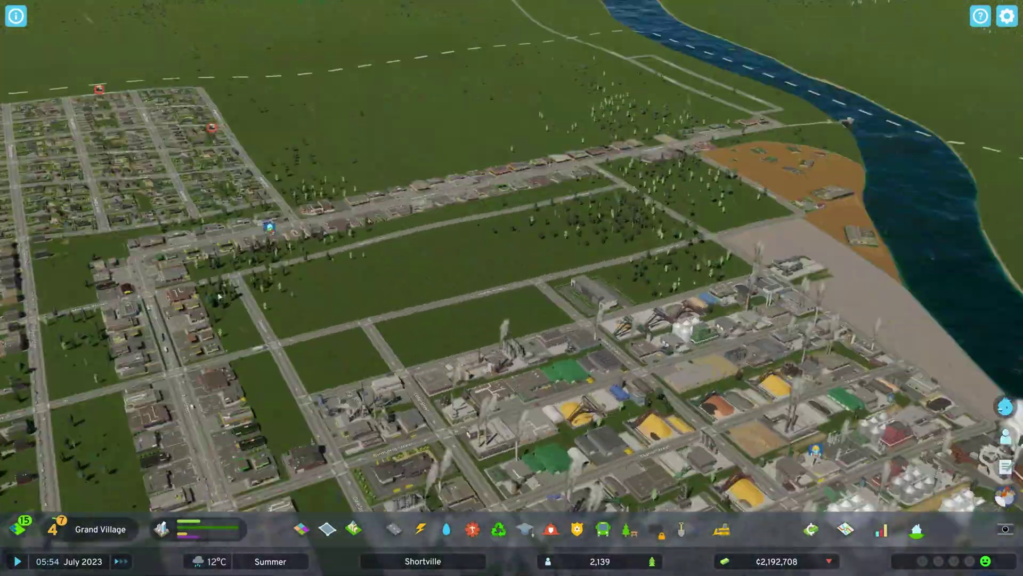
left_click_drag(218, 296, 394, 292)
scroll(493, 268, "down", 4)
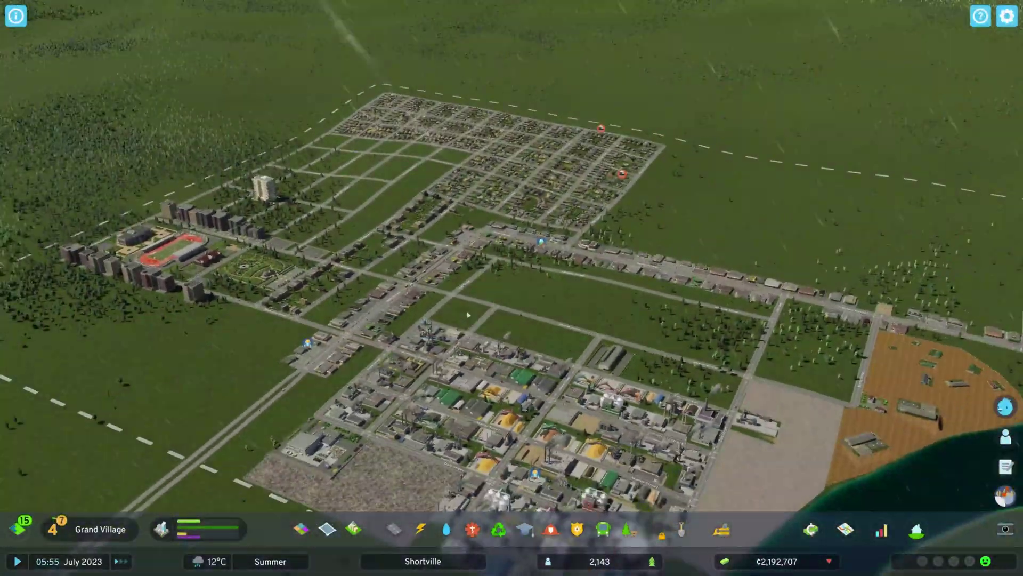
mouse_move(493, 268)
left_mouse_down()
mouse_move(483, 268)
mouse_move(493, 268)
left_mouse_up()
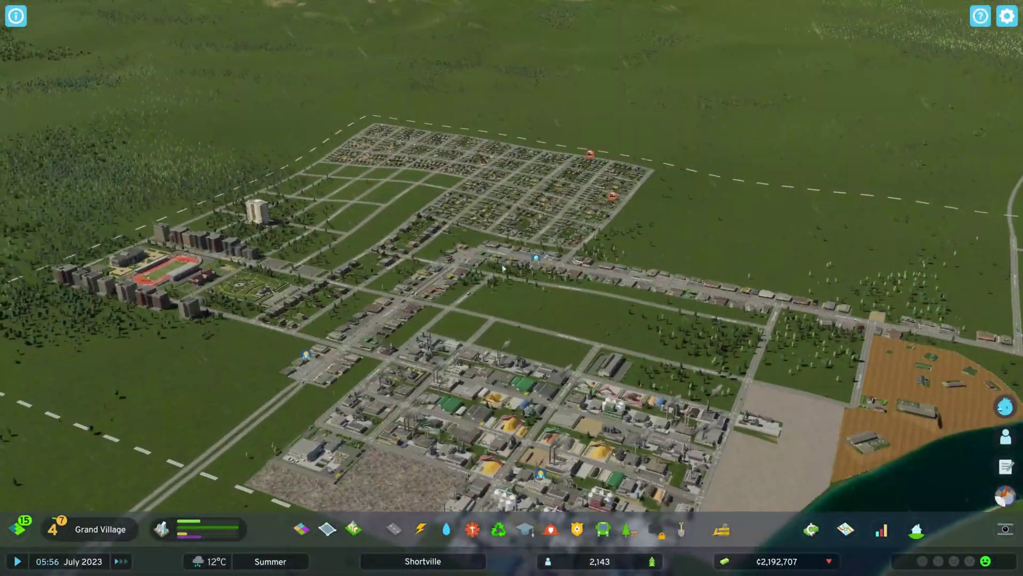